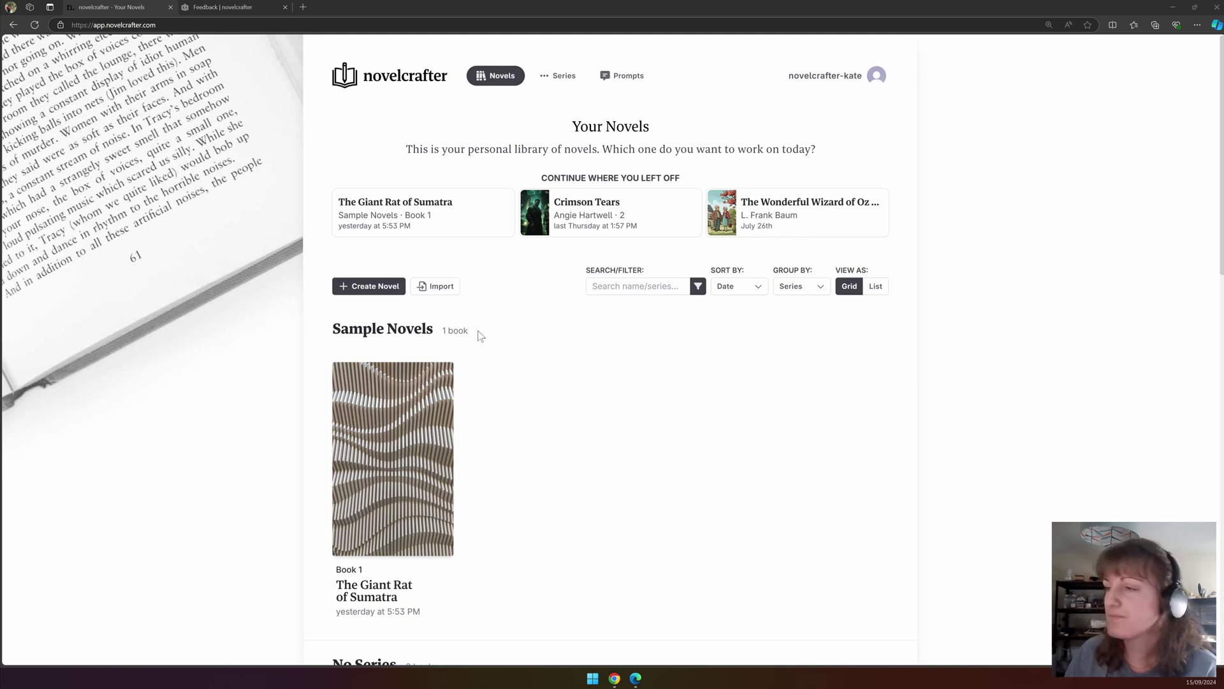
Step: Open The Giant Rat of Sumatra and reach its Novel Settings metadata page via the title menu
left_click(395, 447)
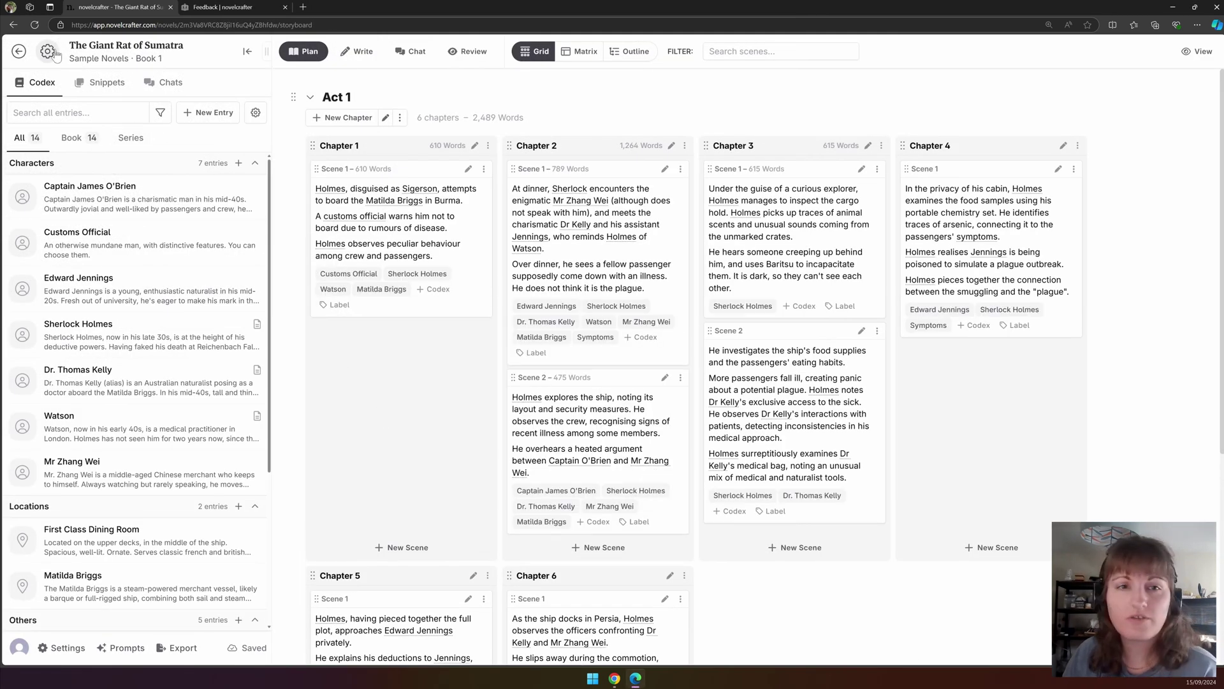
left_click(48, 51)
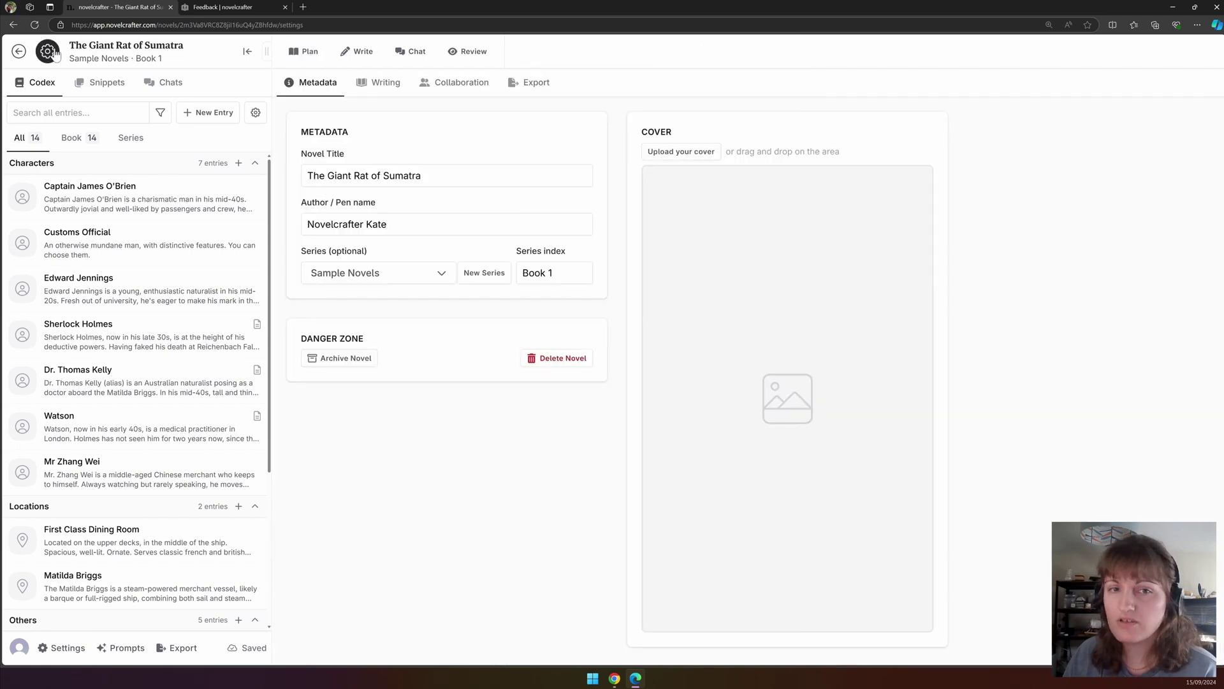
left_click(105, 58)
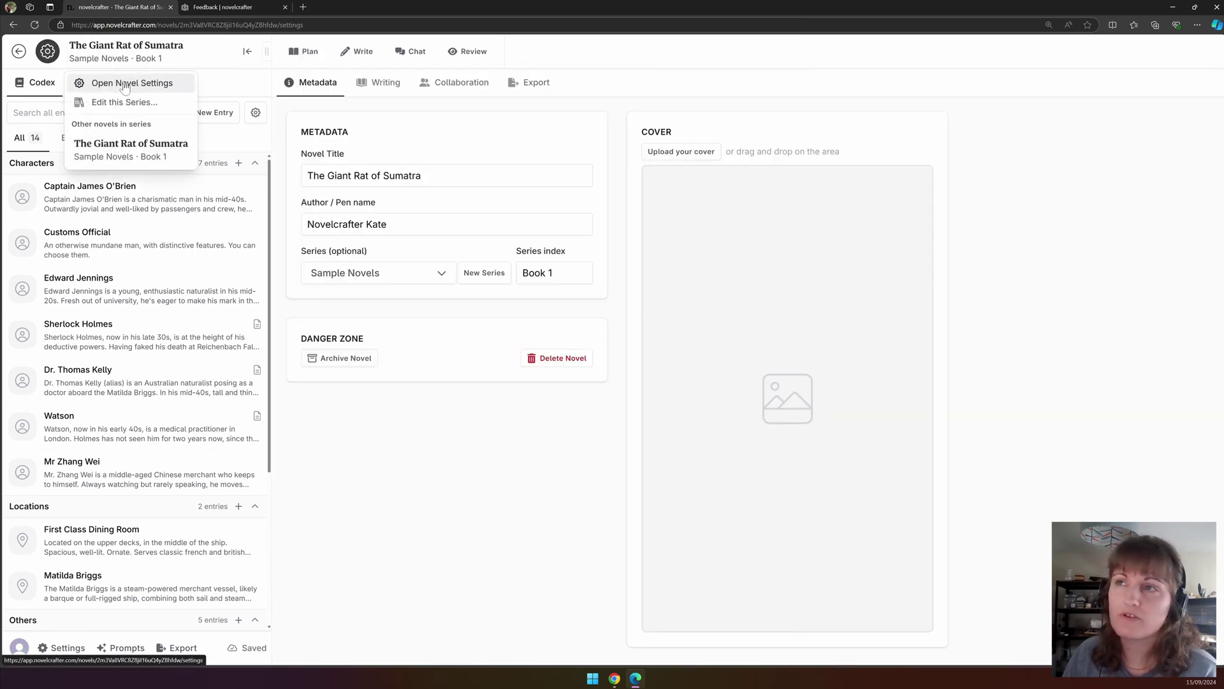
left_click(124, 84)
left_click(307, 51)
left_click(97, 64)
left_click(115, 85)
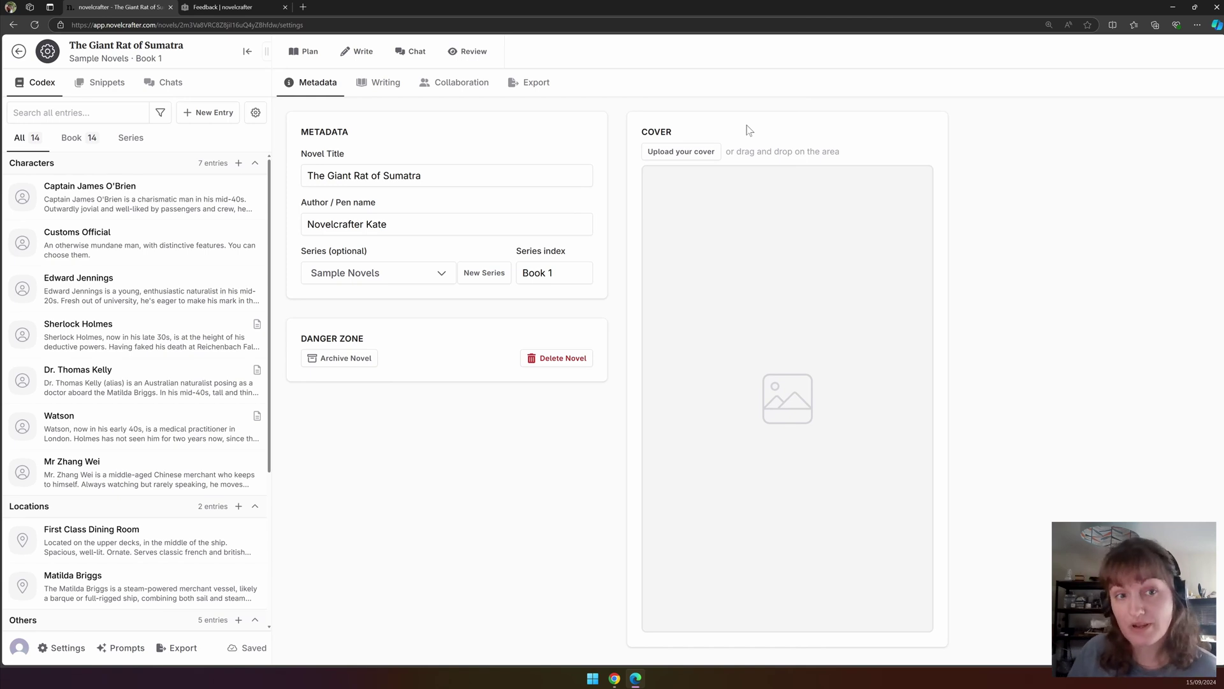
Step: On the Writing settings page, add the Scene Status and Temporal Setting label presets
left_click(372, 87)
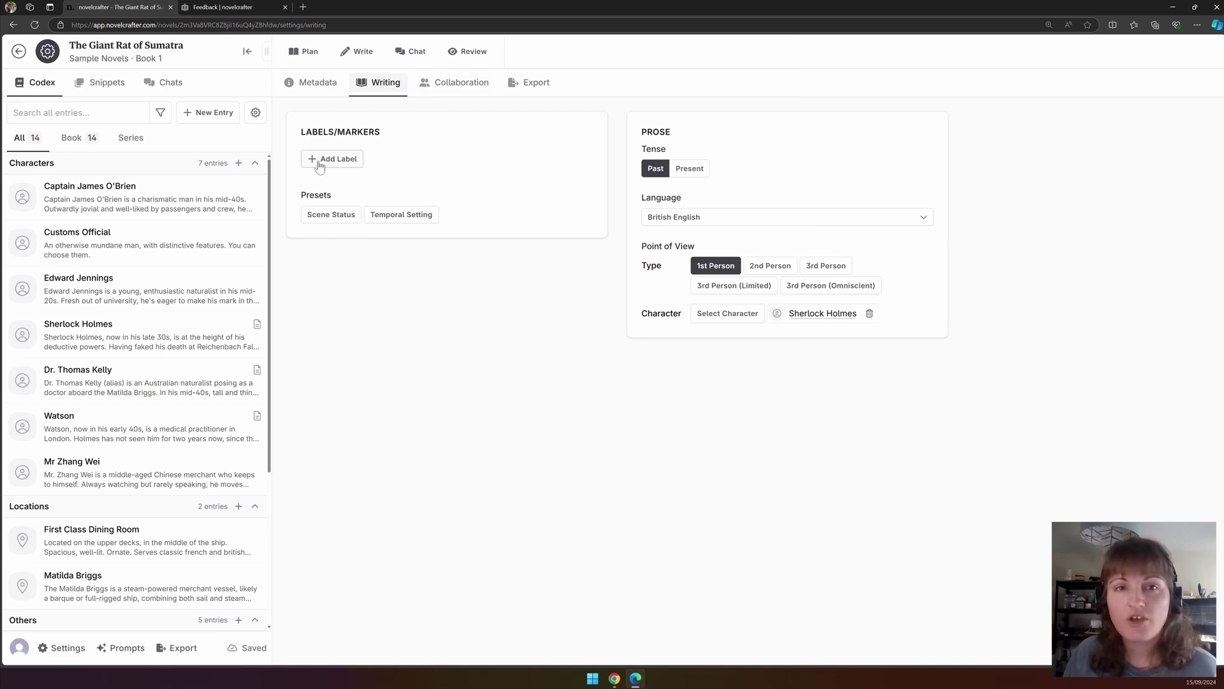
left_click(332, 215)
left_click(398, 321)
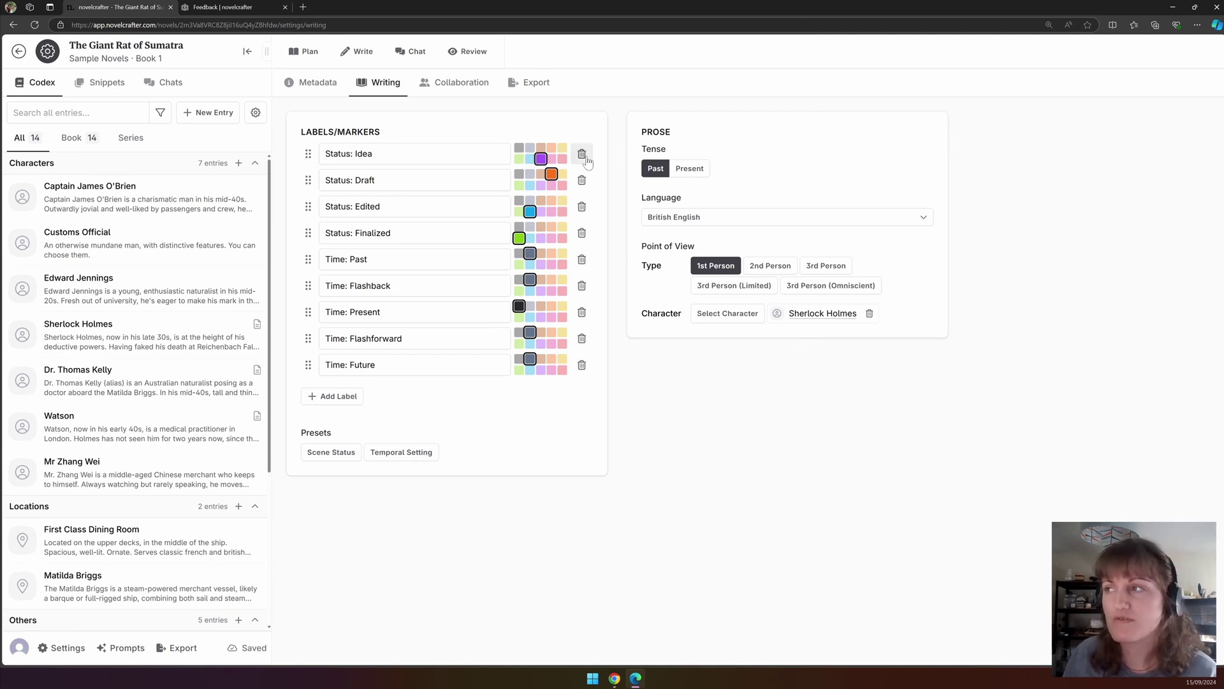
Step: Delete every Status and Time label so the labels list is empty again
left_click(582, 154)
left_click(582, 154)
left_click(582, 154)
left_click(582, 154)
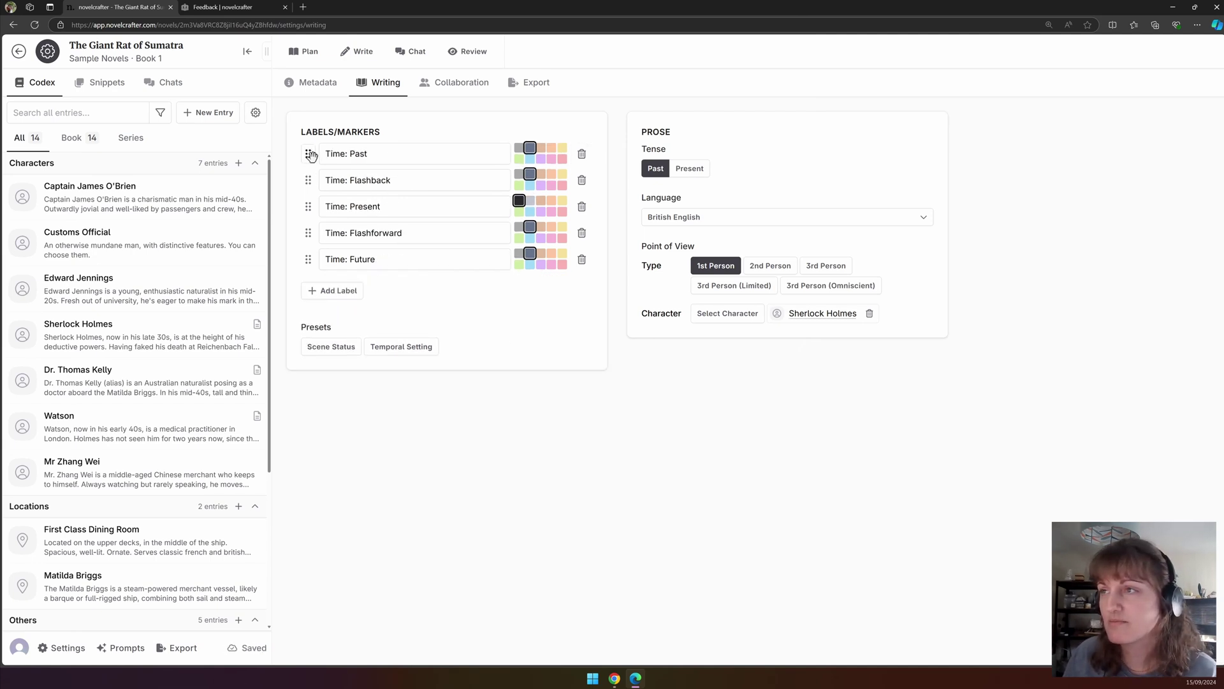
mouse_move(309, 154)
left_mouse_down()
mouse_move(308, 208)
mouse_move(308, 155)
left_mouse_up()
left_click(581, 153)
left_click(581, 154)
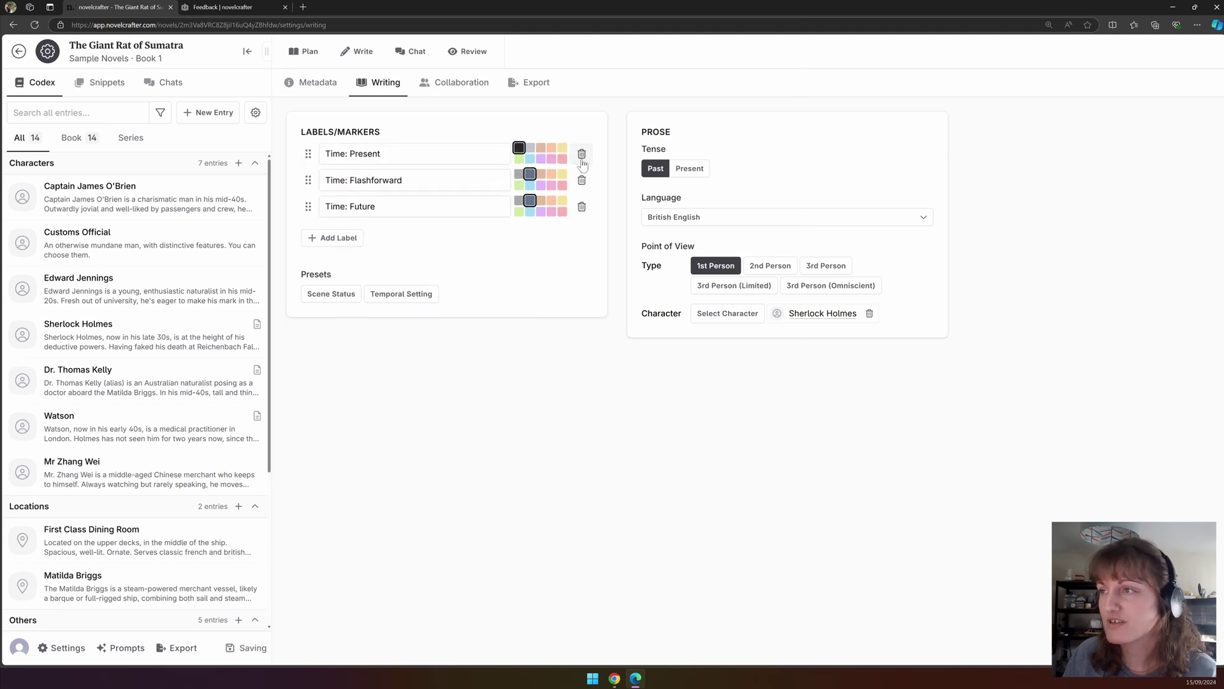
left_click(581, 154)
left_click(581, 153)
left_click(581, 154)
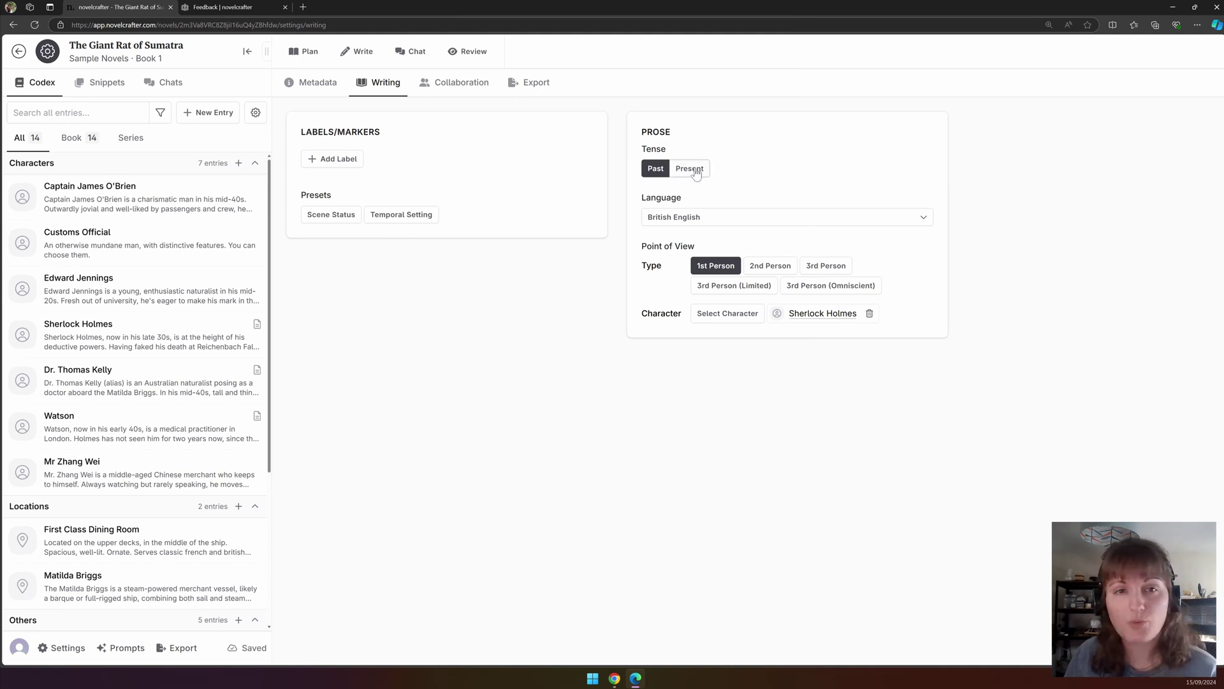
left_click(790, 219)
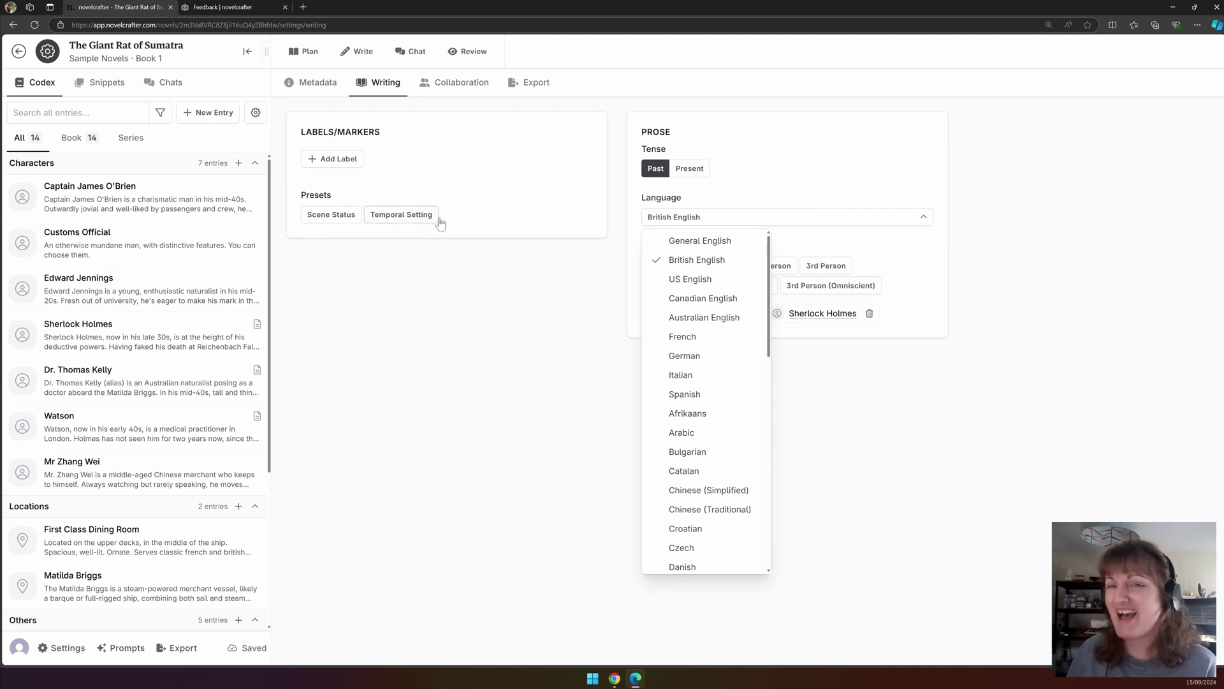
left_click(572, 371)
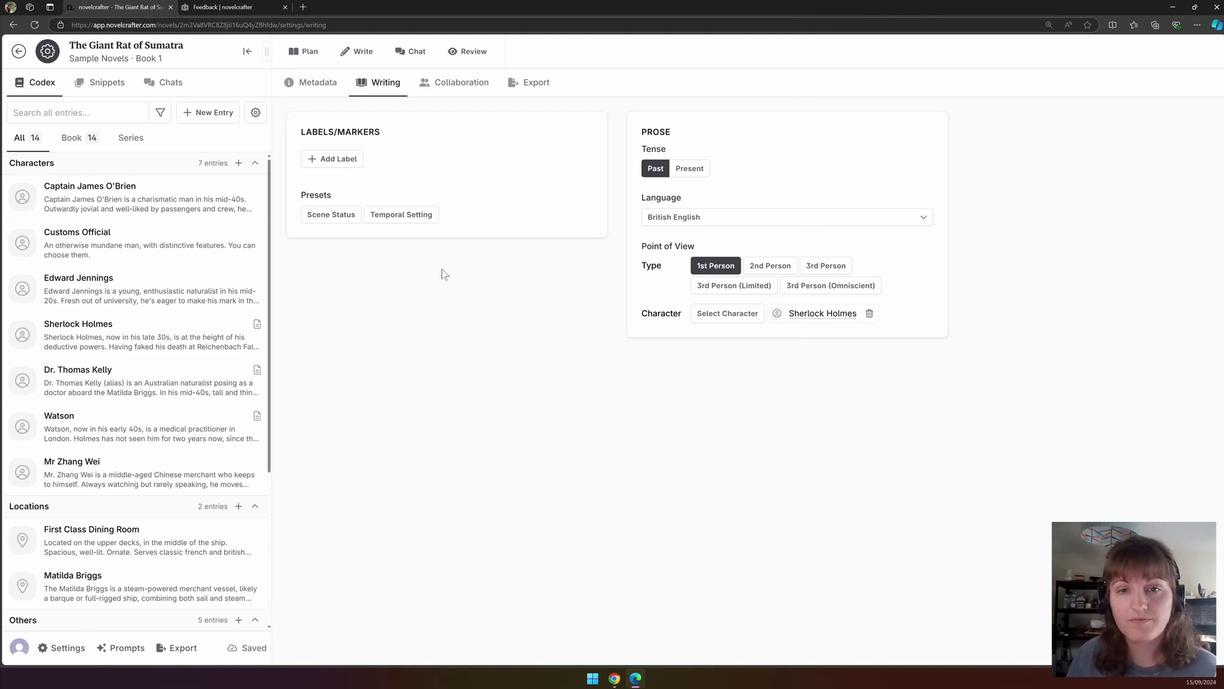
Step: On the Collaboration page, look at the User and Team invite options and the role choices, leaving the collaborator as Editor
left_click(459, 83)
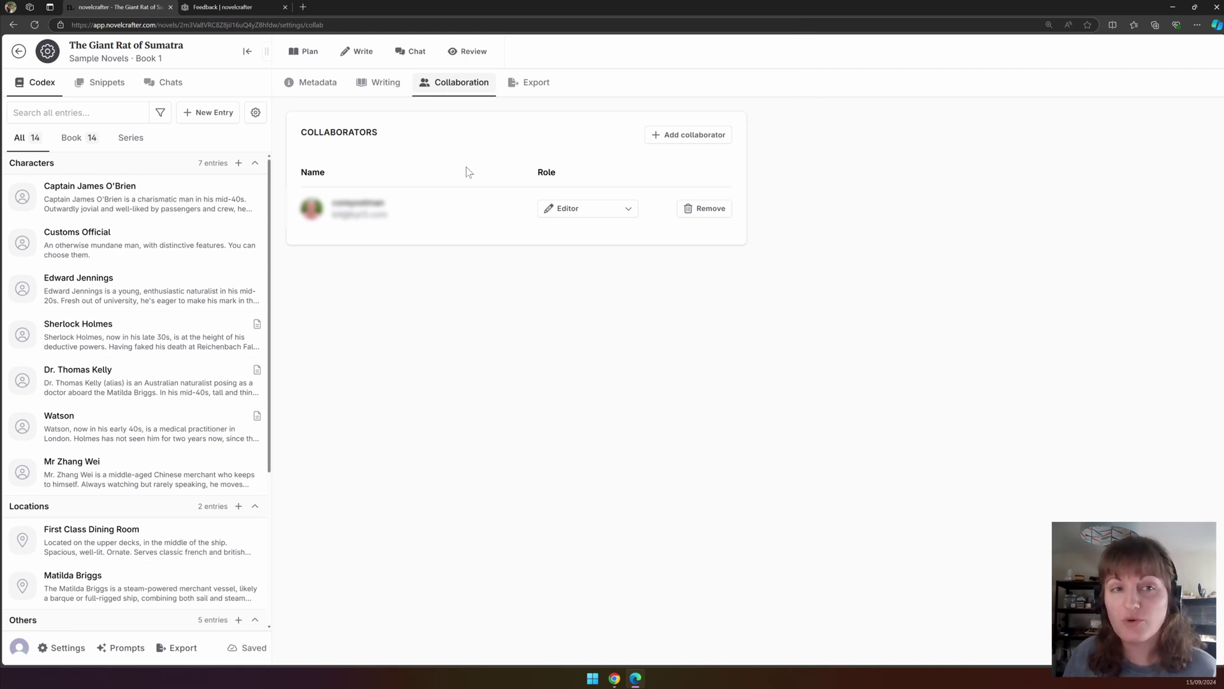
left_click(717, 135)
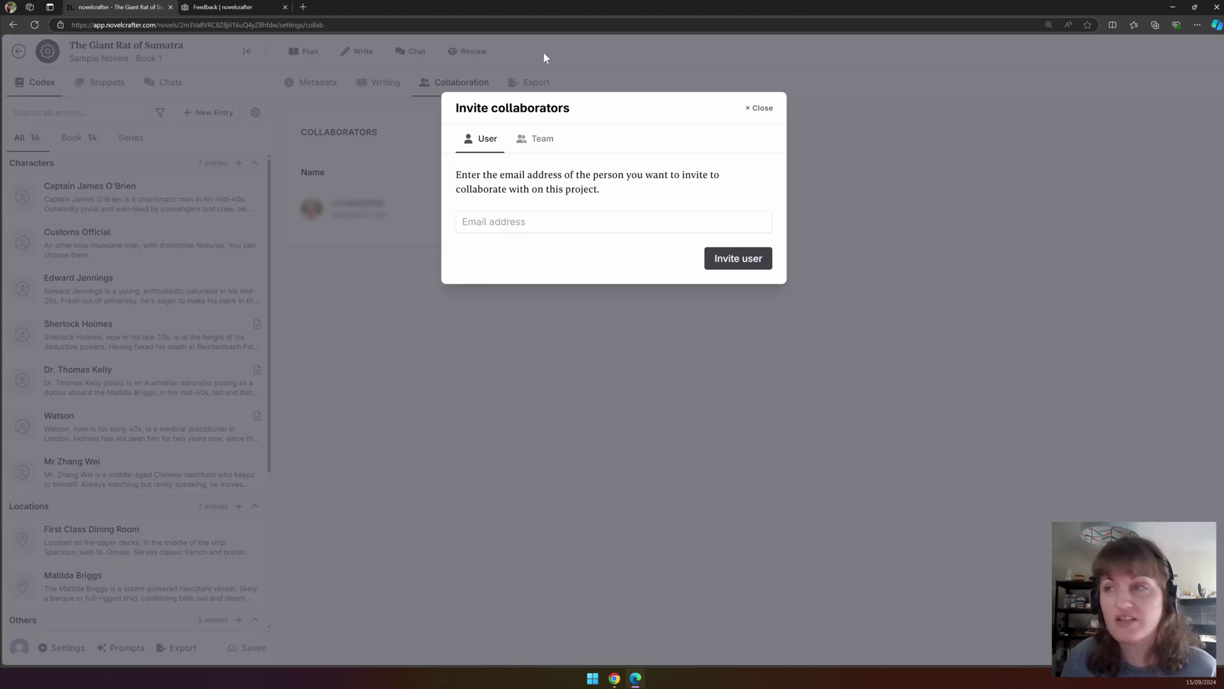
left_click(537, 140)
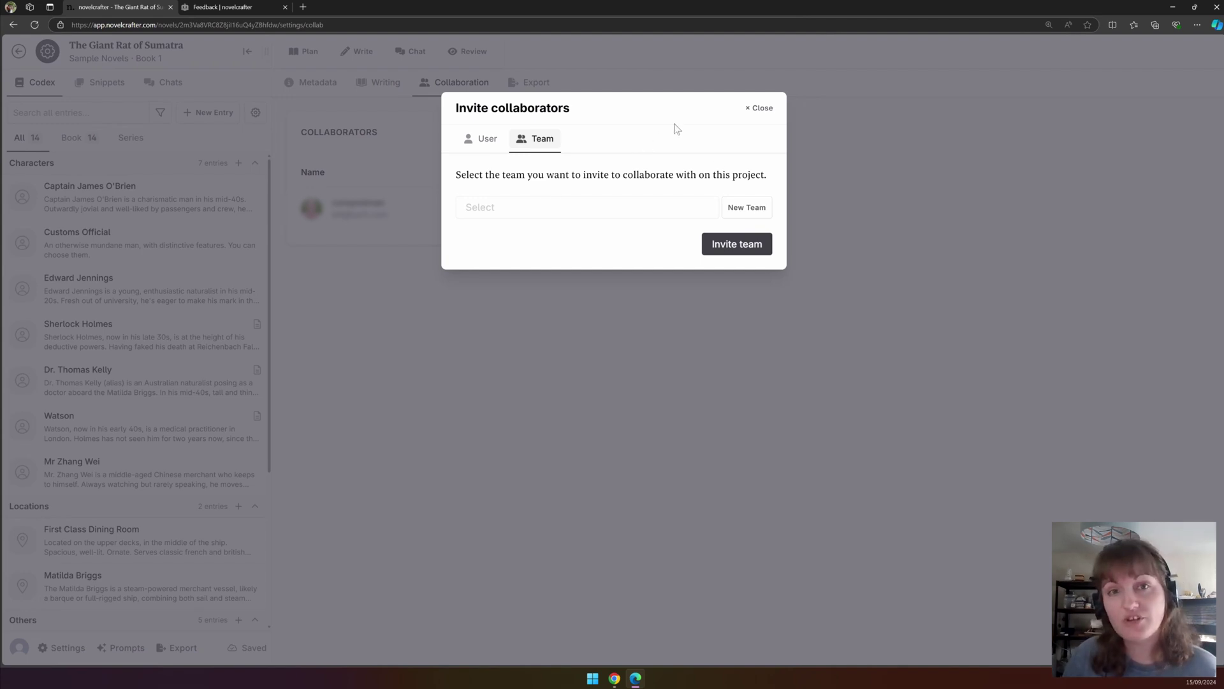
left_click(760, 108)
left_click(576, 210)
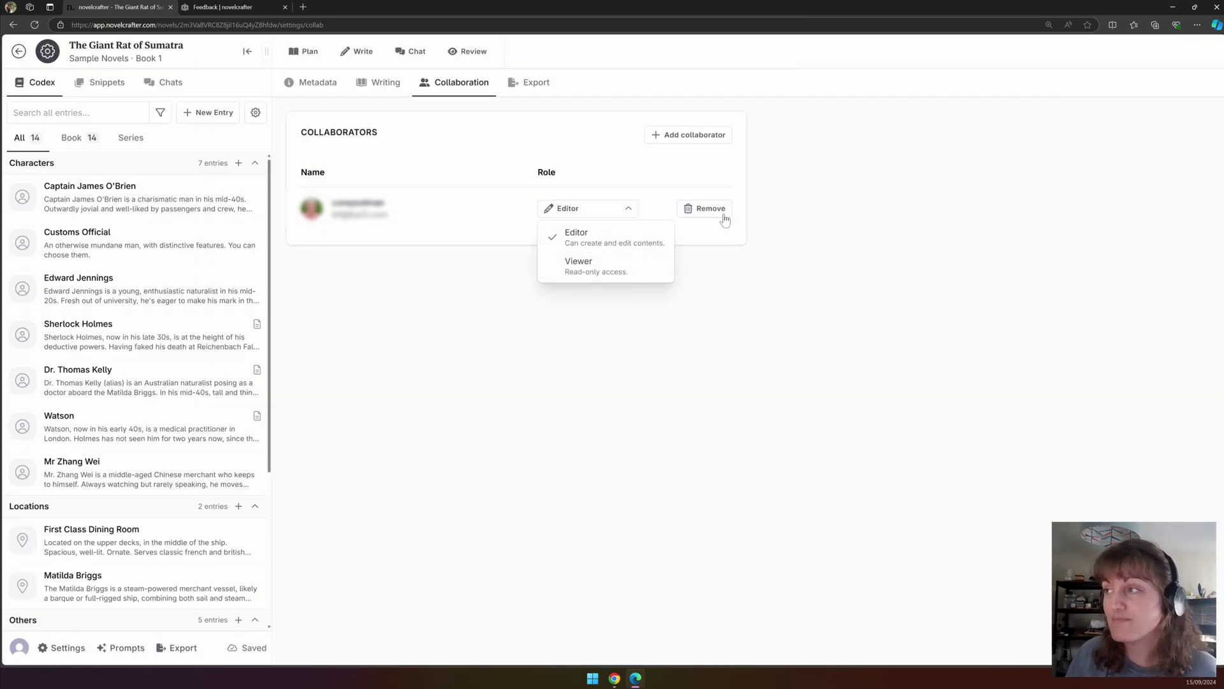
left_click(822, 330)
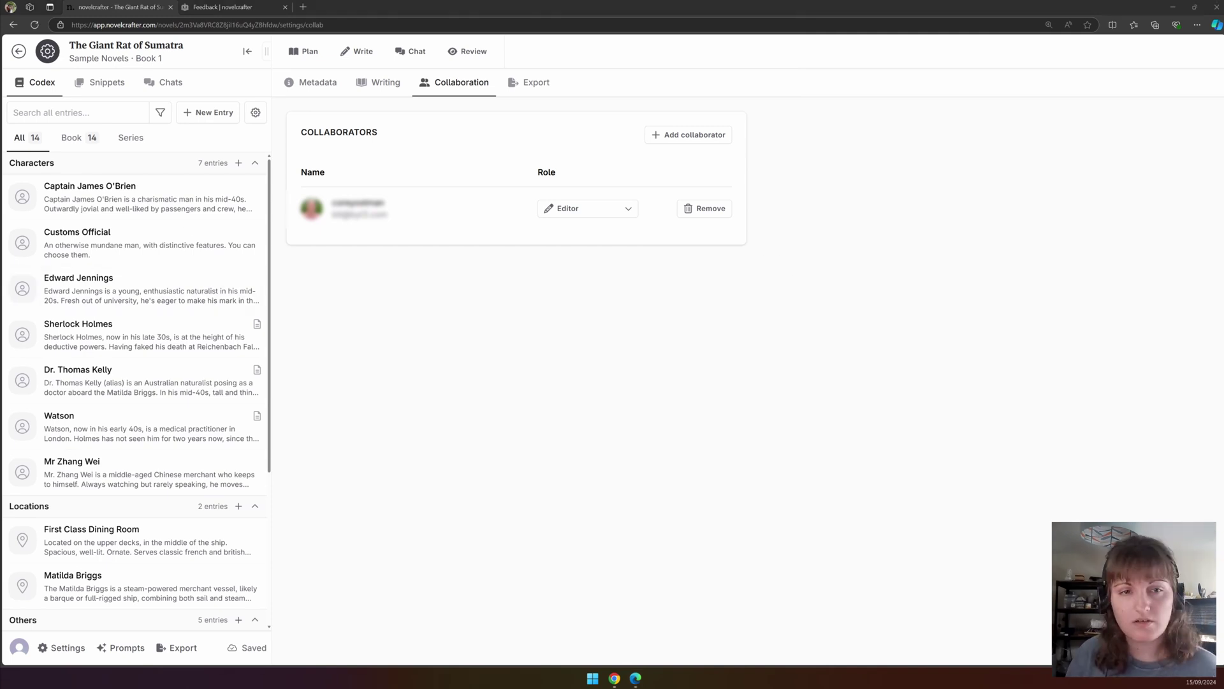
Step: On the Export page, turn off Include Act Titles, keeping asterisk scene dividers, without exporting
left_click(539, 84)
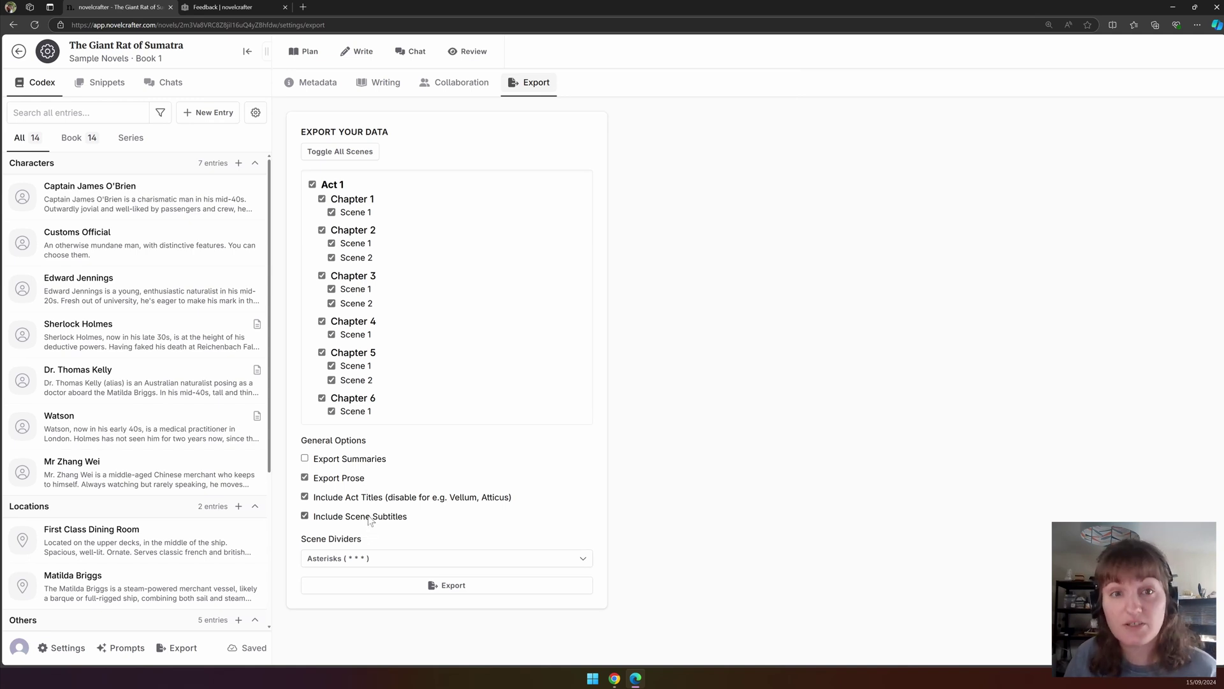
left_click(355, 561)
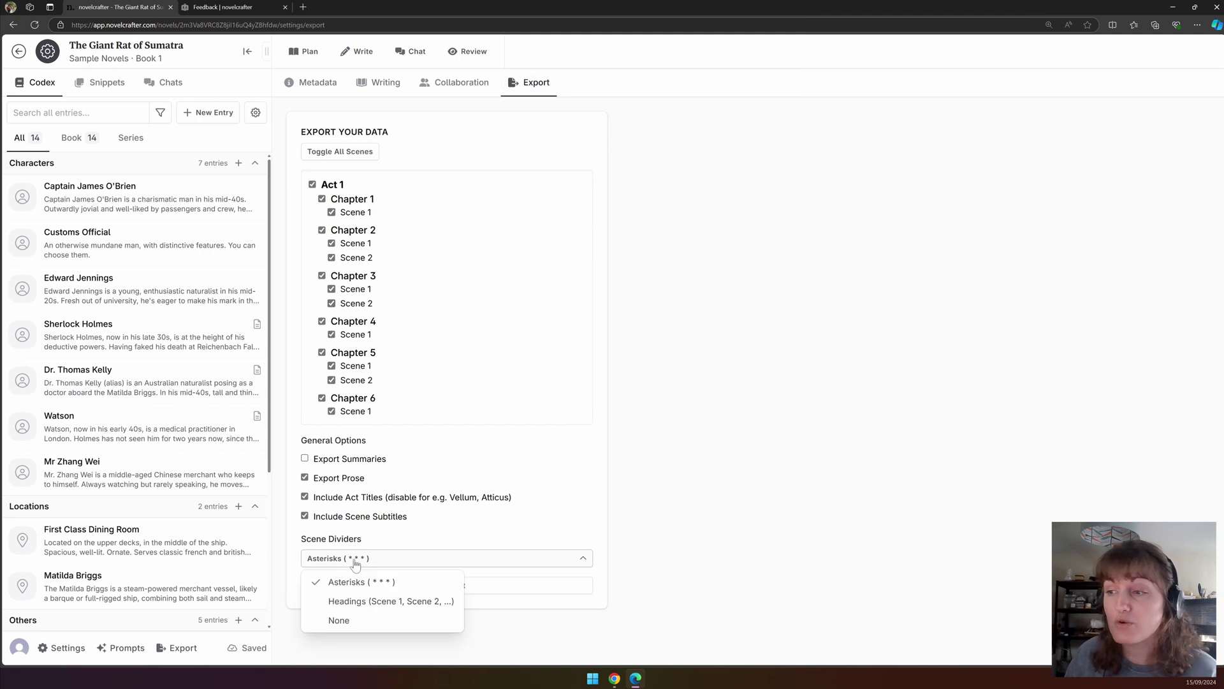
left_click(586, 500)
left_click(585, 500)
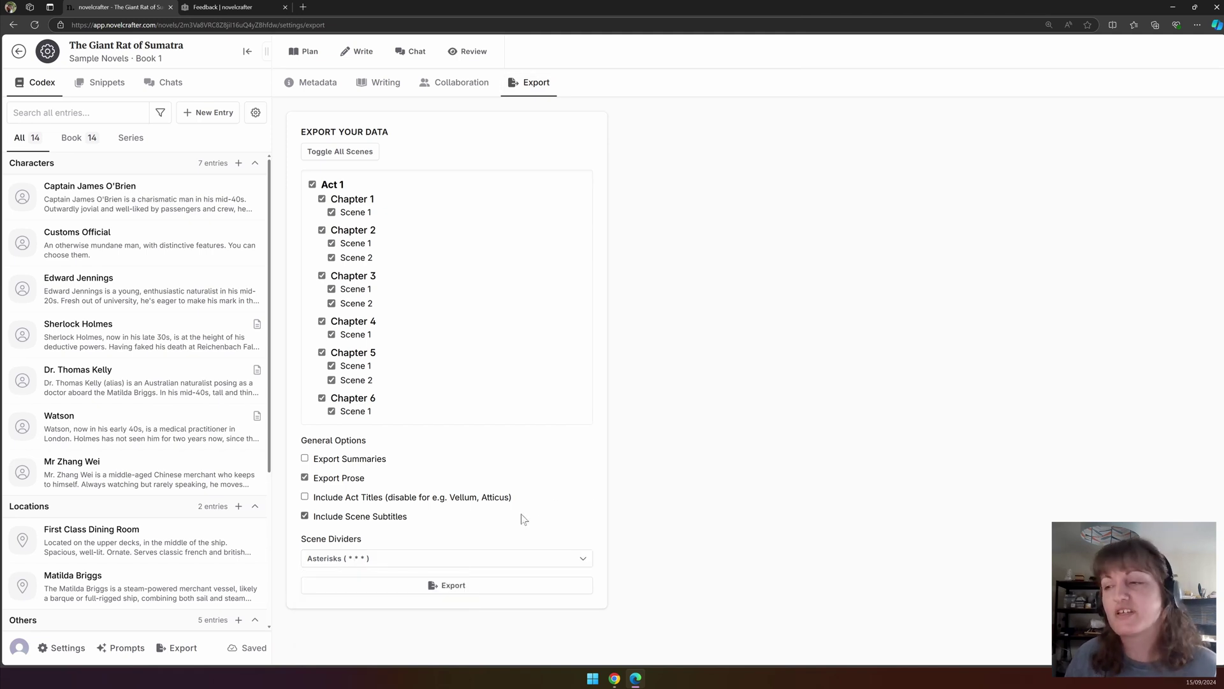
left_click(445, 585)
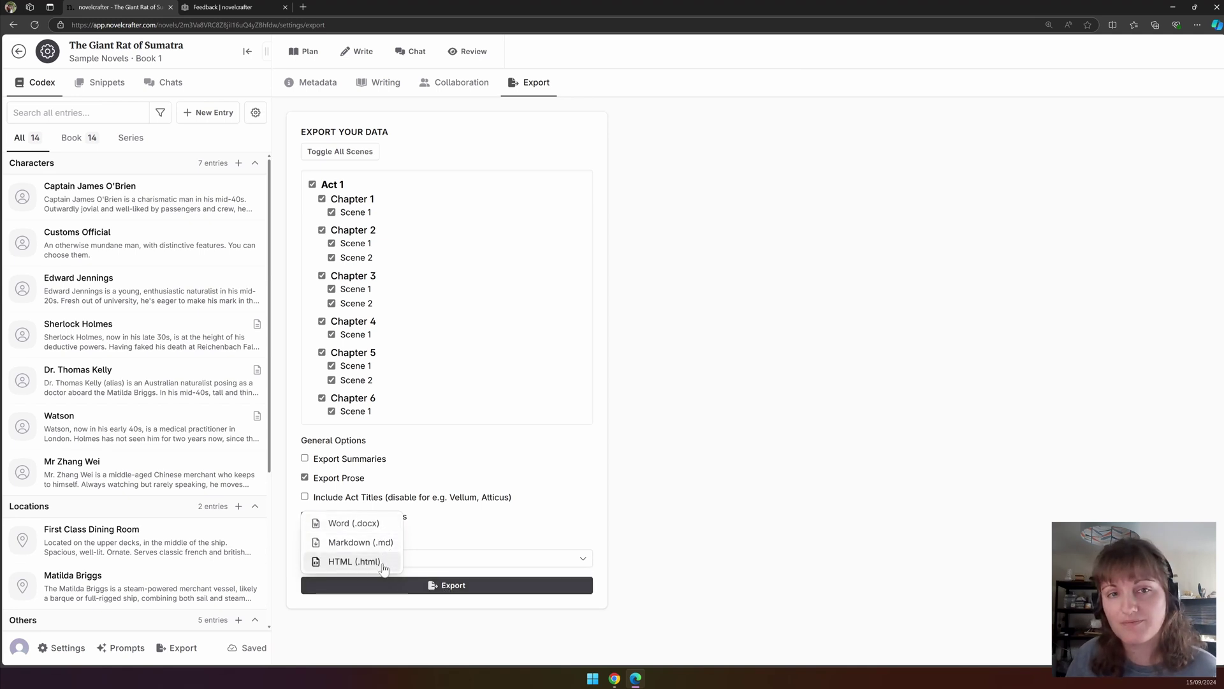
left_click(640, 166)
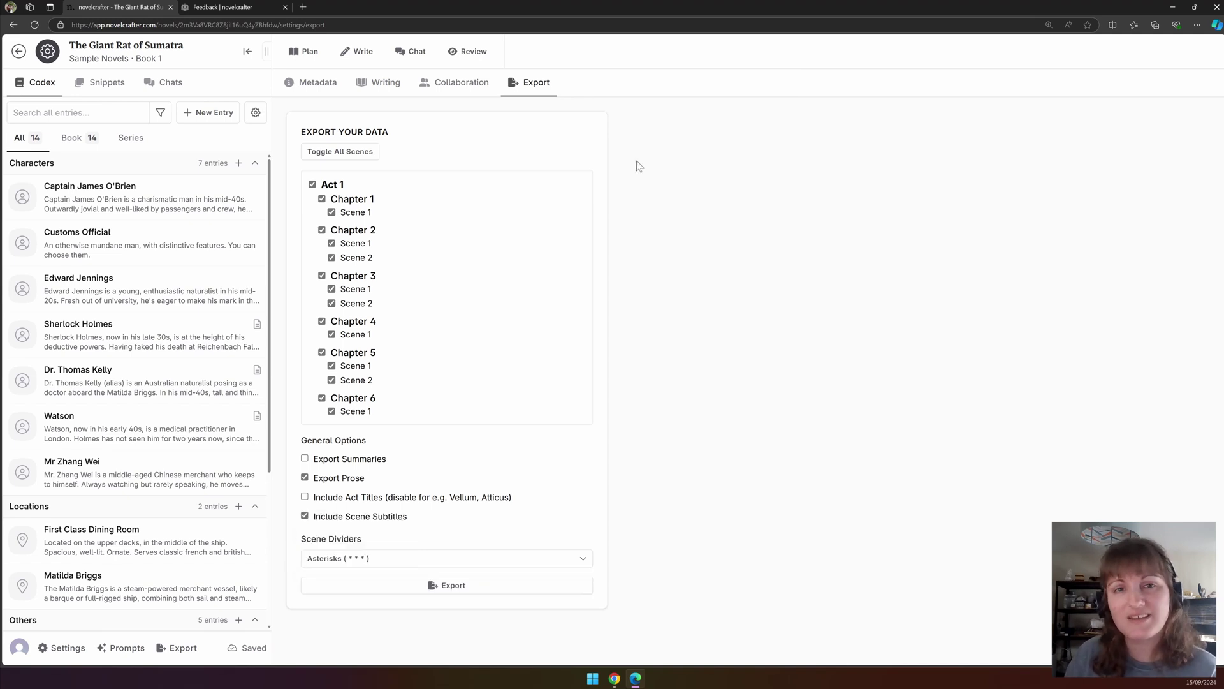